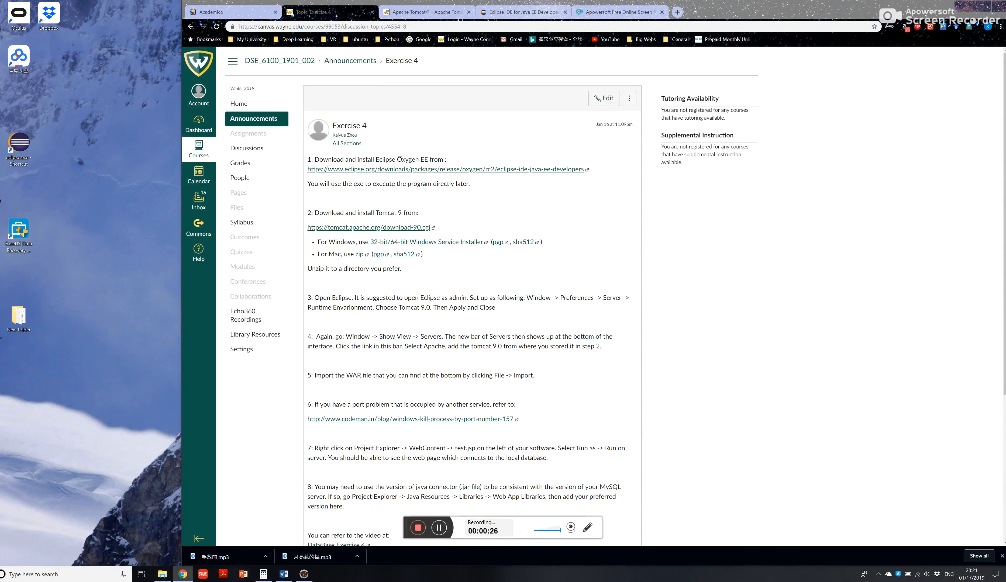
Step: Highlight "Oxygen EE" in the Exercise 4 instructions and examine the download links on the Eclipse IDE for Java EE Developers page
{"action": "left_click_drag", "start_coordinate": [400, 160], "coordinate": [424, 158]}
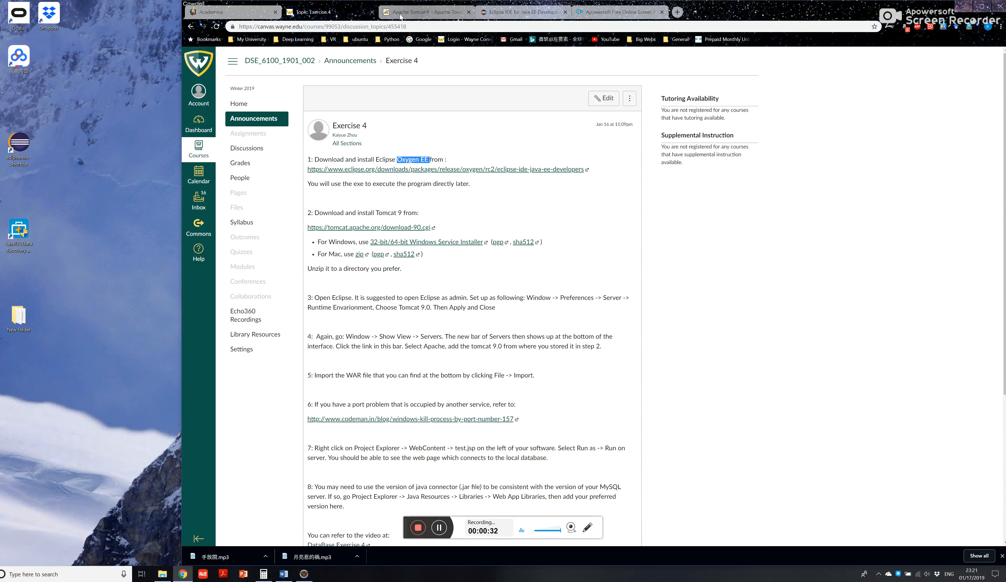
{"action": "left_click", "coordinate": [415, 15]}
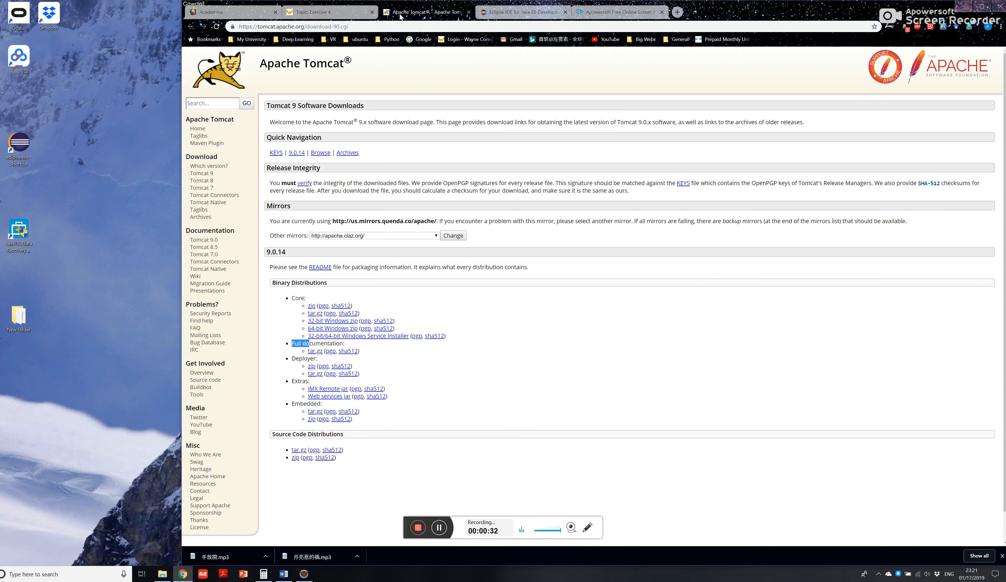
{"action": "left_click", "coordinate": [516, 14]}
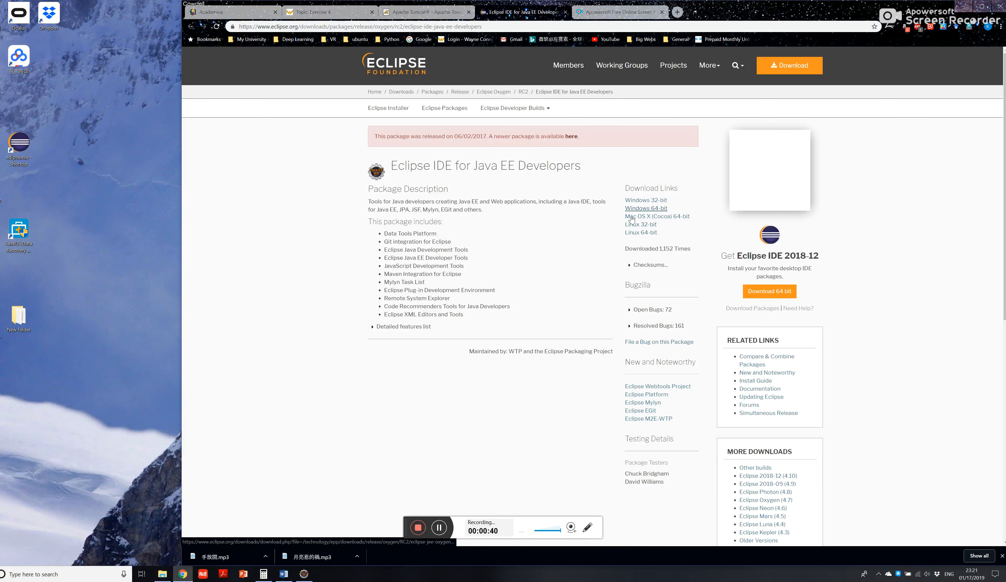
{"action": "left_click", "coordinate": [653, 217]}
{"action": "left_click", "coordinate": [325, 16]}
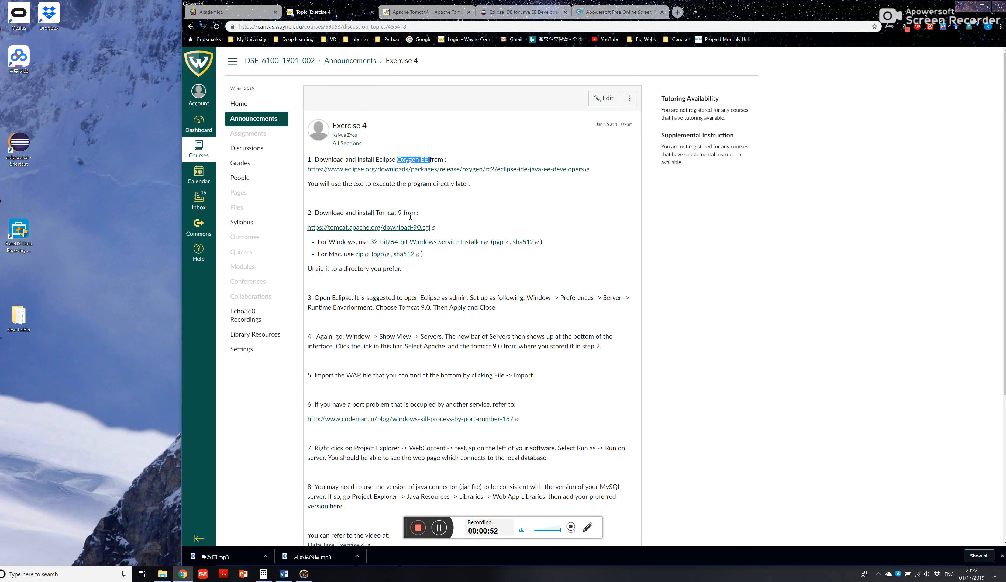
Step: On the Tomcat 9 downloads page, highlight the 32-bit/64-bit Windows Service Installer and the Core zip, and return to the Exercise 4 instructions
{"action": "left_click", "coordinate": [412, 15]}
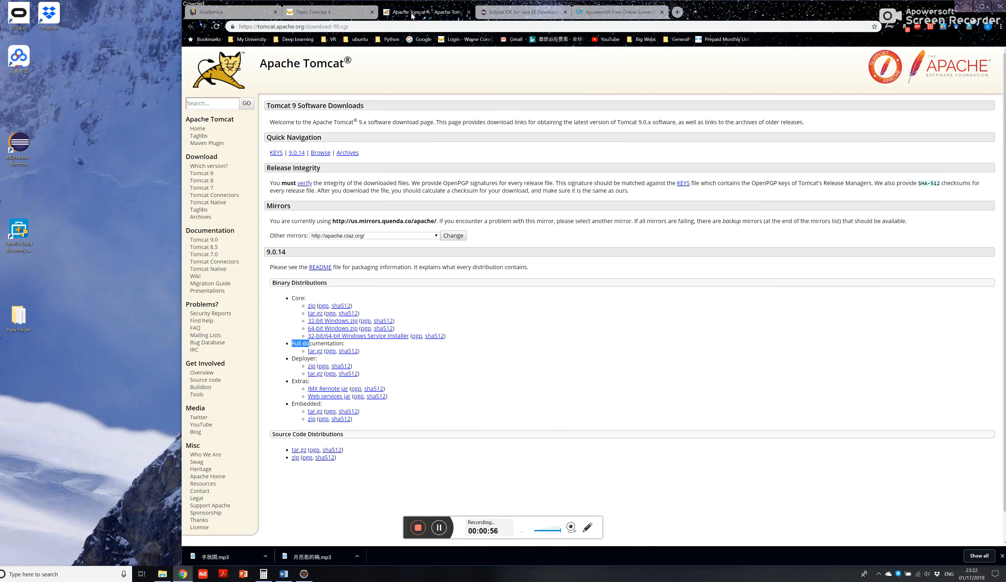
{"action": "left_click", "coordinate": [461, 367]}
{"action": "left_click_drag", "start_coordinate": [306, 339], "coordinate": [410, 338]}
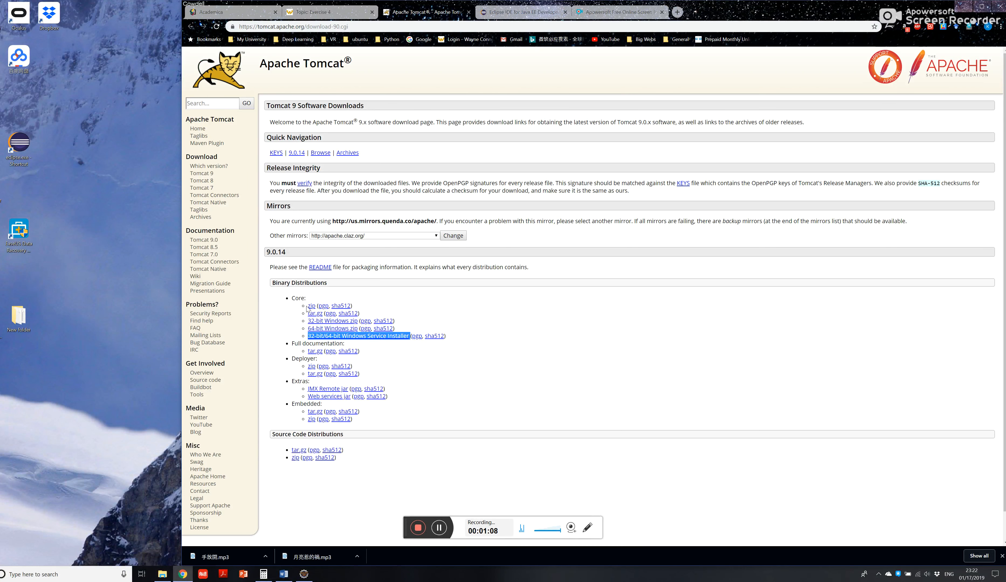
{"action": "left_click_drag", "start_coordinate": [307, 307], "coordinate": [387, 294]}
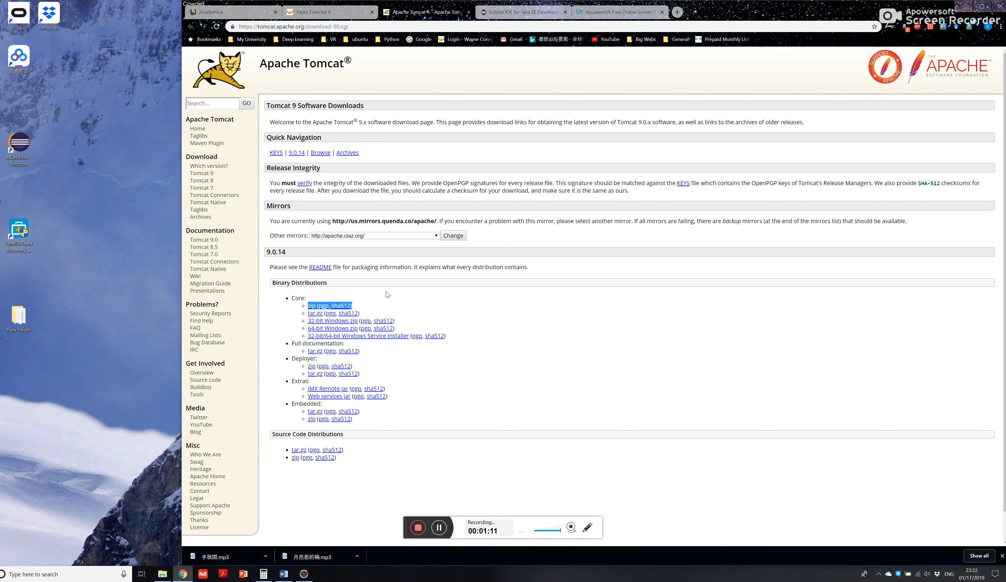
{"action": "left_click", "coordinate": [329, 13]}
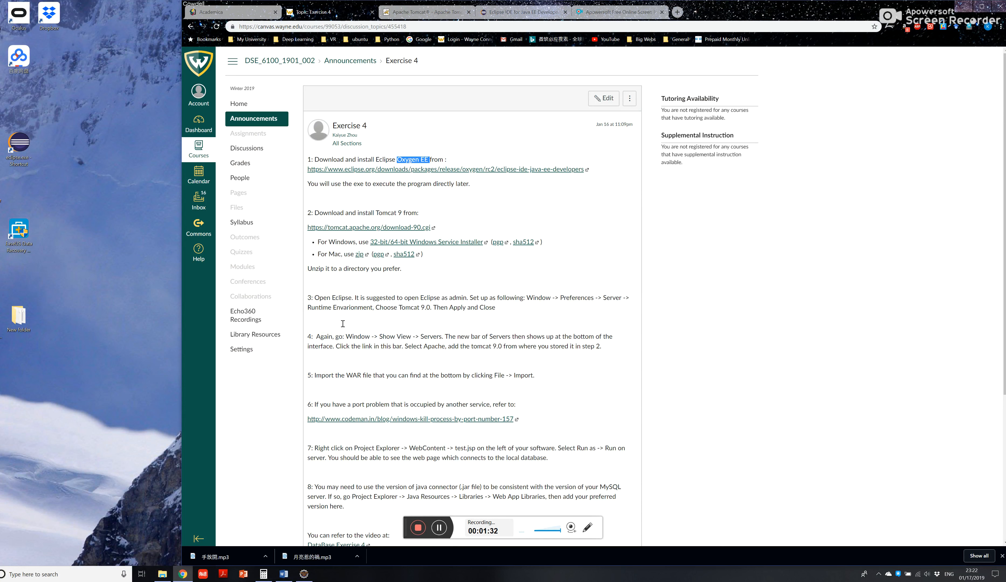
Step: Inspect the installers in the Downloads folder and the Run as administrator option of the desktop Eclipse shortcut
{"action": "left_click", "coordinate": [162, 574]}
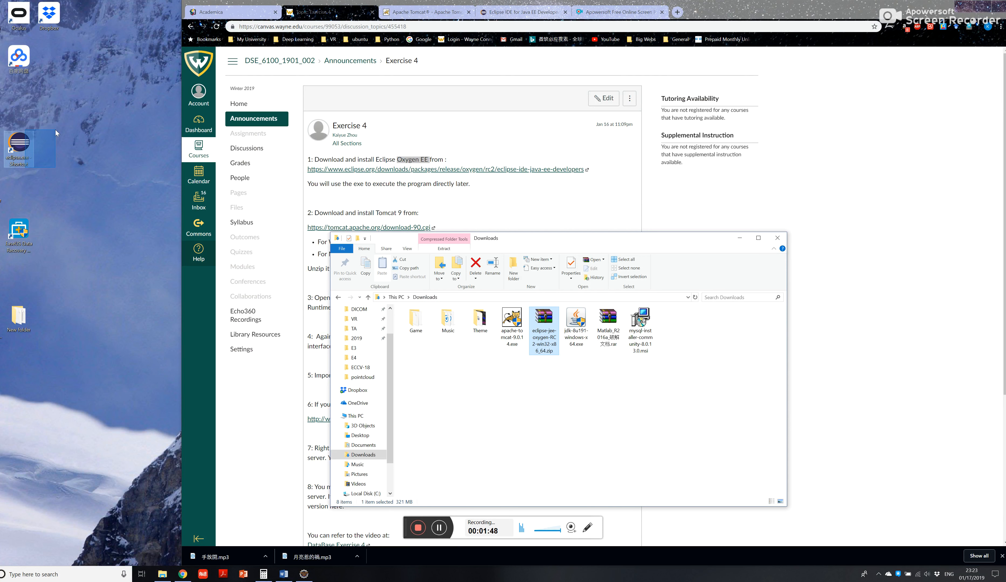
{"action": "left_click_drag", "start_coordinate": [55, 130], "coordinate": [19, 178]}
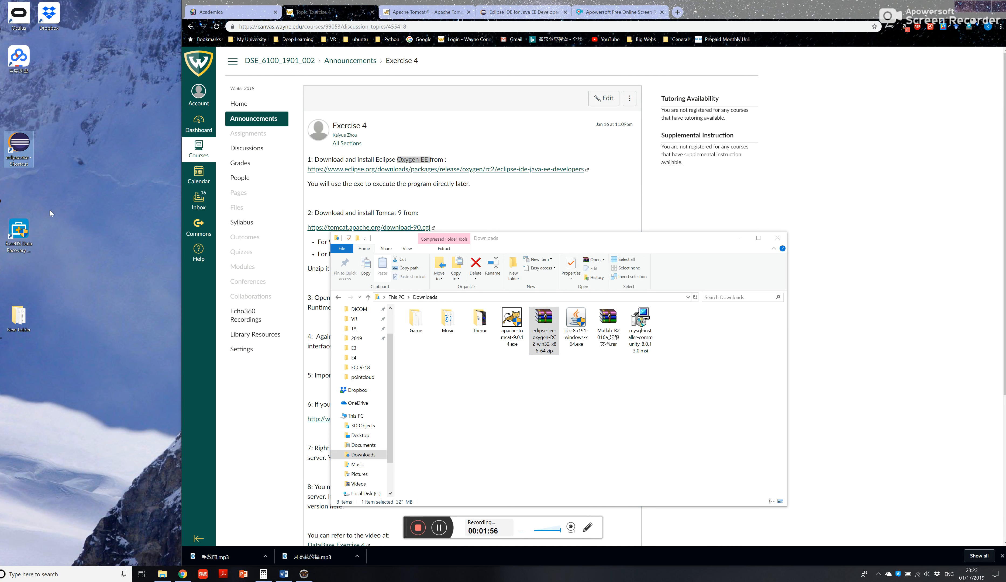
{"action": "double_click", "coordinate": [14, 153]}
{"action": "right_click", "coordinate": [15, 152]}
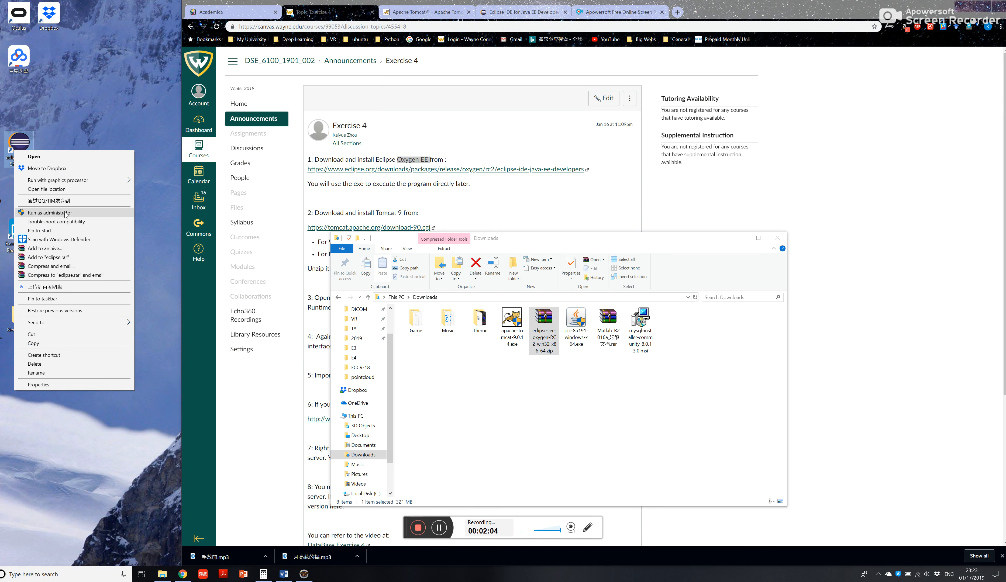
{"action": "left_click", "coordinate": [315, 288]}
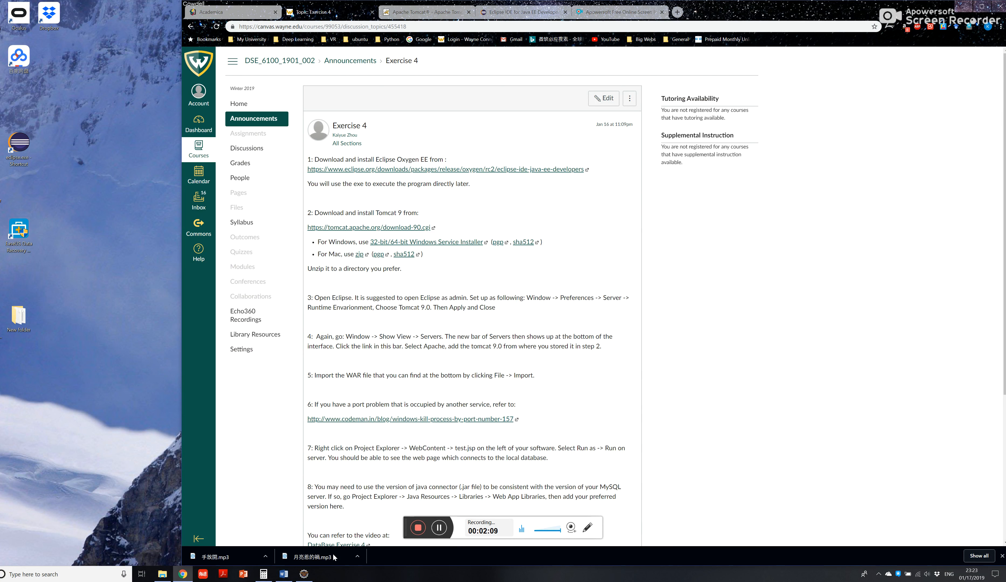
Step: Switch to the running Eclipse window, narrow it, and place it beside the Exercise 4 instructions
{"action": "mouse_move", "coordinate": [303, 579]}
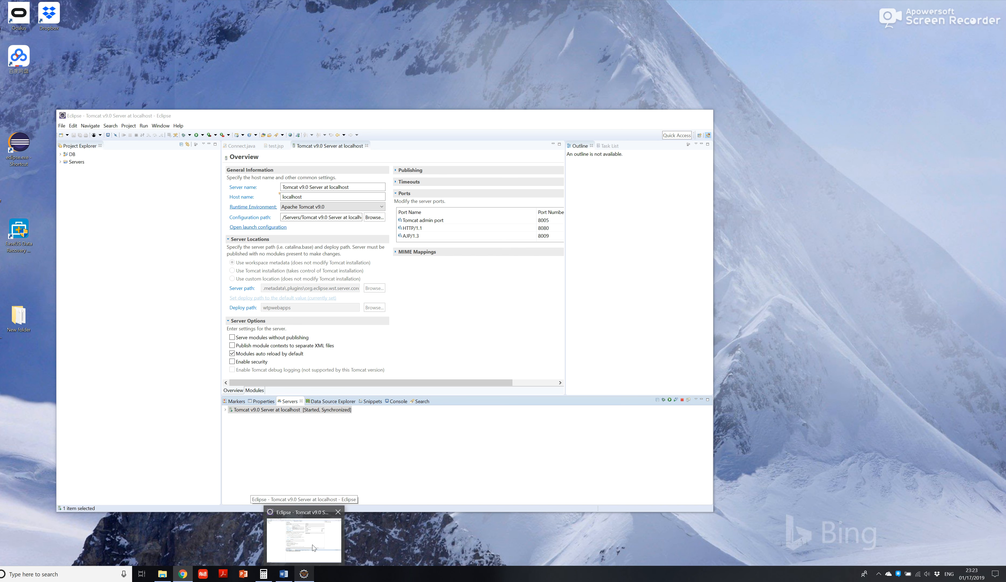
{"action": "left_click", "coordinate": [312, 547]}
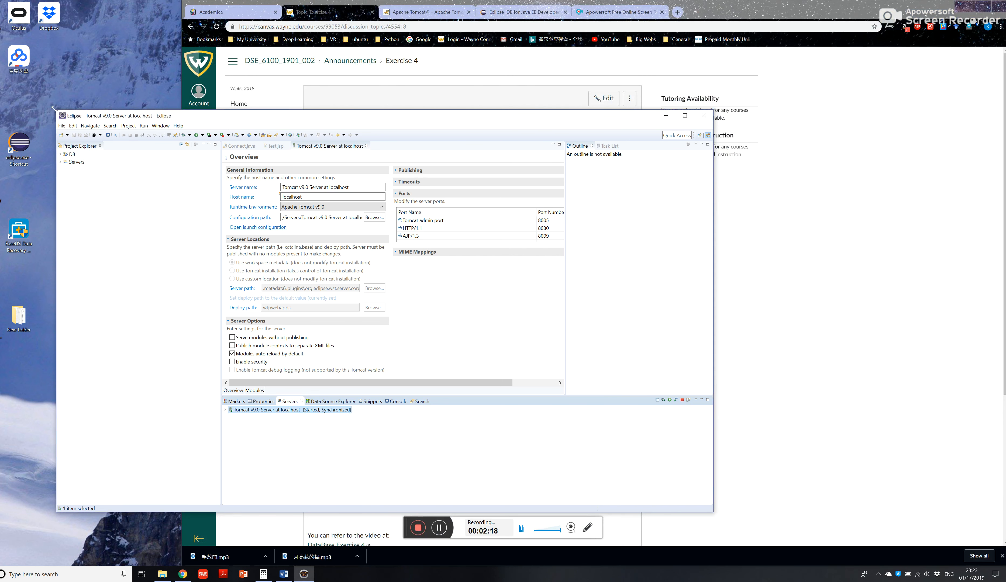
{"action": "left_click_drag", "start_coordinate": [54, 108], "coordinate": [342, 109]}
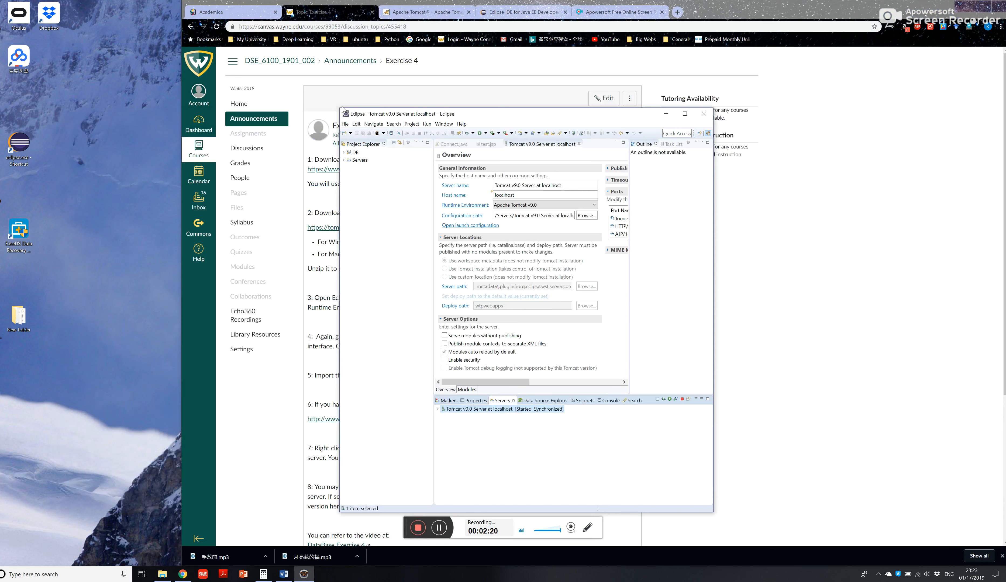
{"action": "left_click_drag", "start_coordinate": [492, 119], "coordinate": [742, 115]}
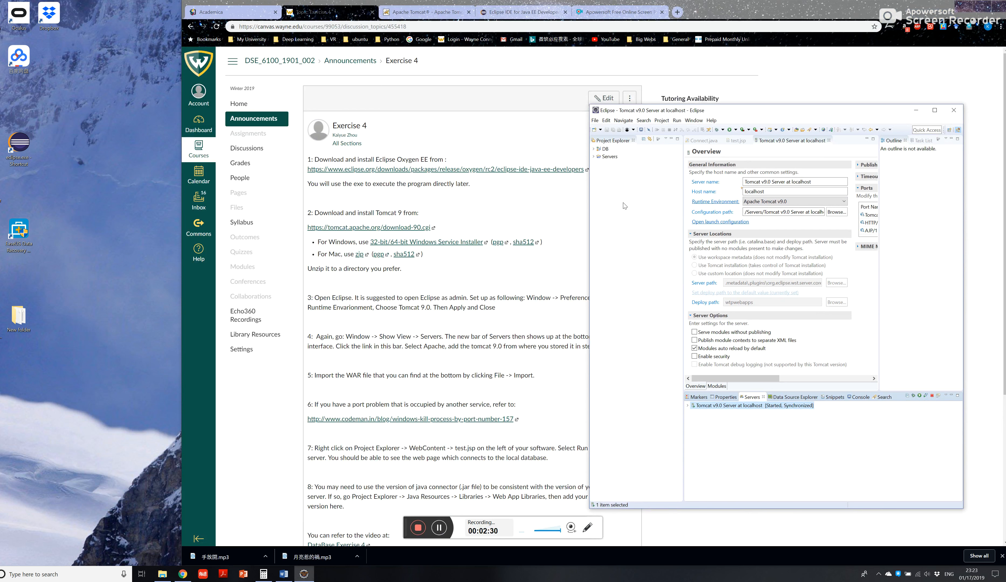
Step: Open the Server Runtime Environments preferences in Eclipse and select the Apache Tomcat v9.0 entry to view its install location
{"action": "left_click", "coordinate": [694, 120]}
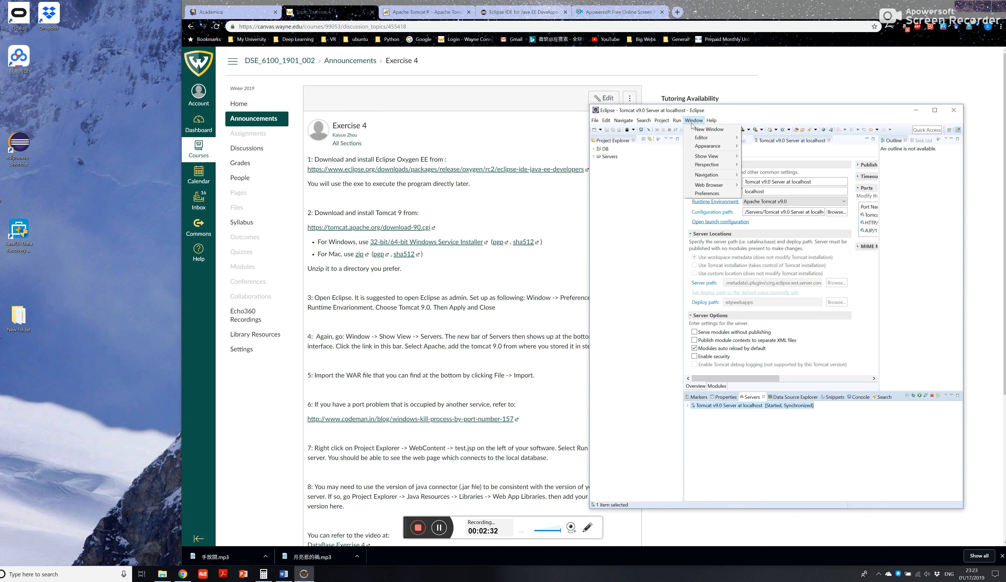
{"action": "left_click", "coordinate": [700, 195]}
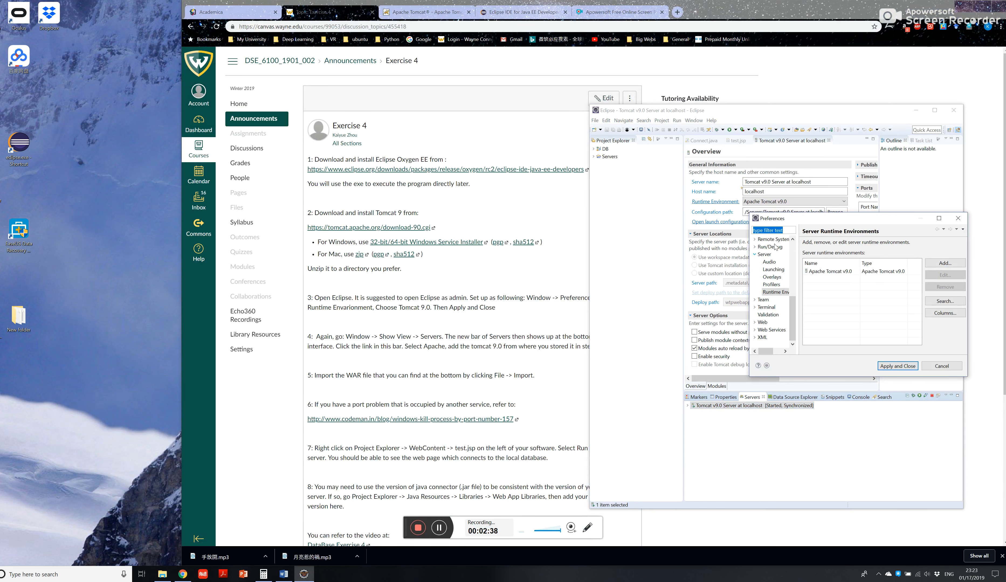
{"action": "left_click", "coordinate": [764, 254]}
{"action": "scroll", "coordinate": [763, 294], "scroll_direction": "up", "scroll_amount": 2}
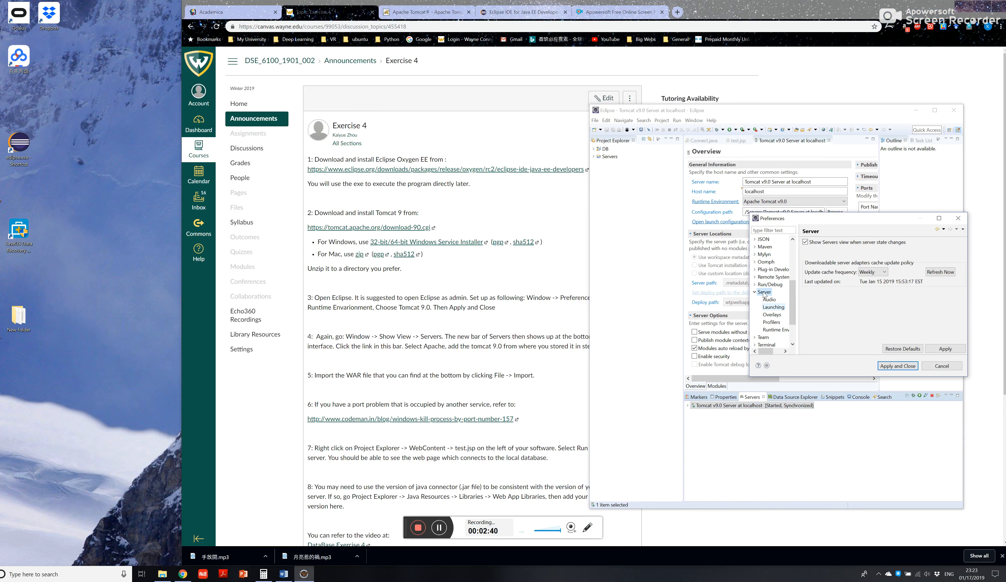
{"action": "left_click", "coordinate": [775, 330]}
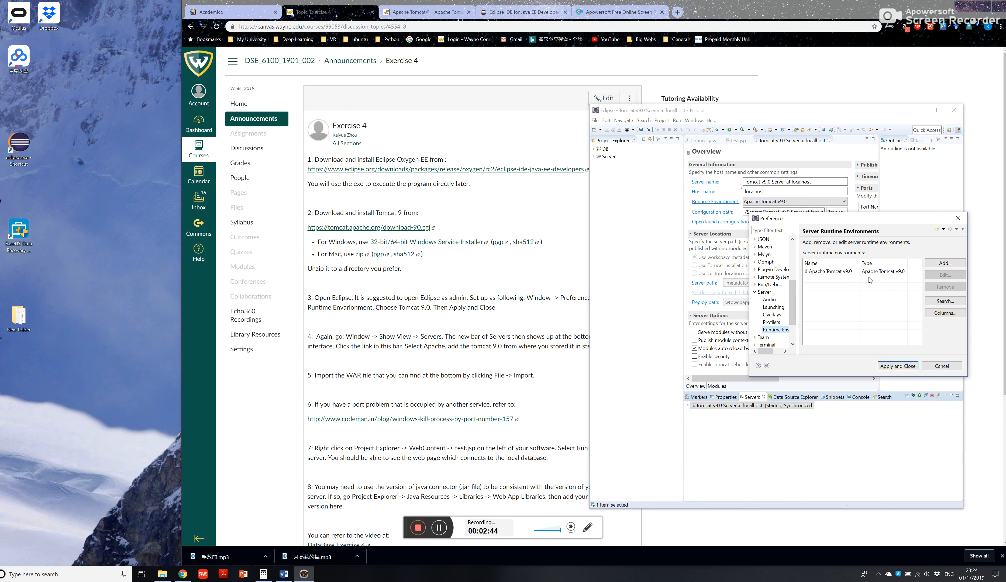
{"action": "left_click_drag", "start_coordinate": [866, 221], "coordinate": [754, 200]}
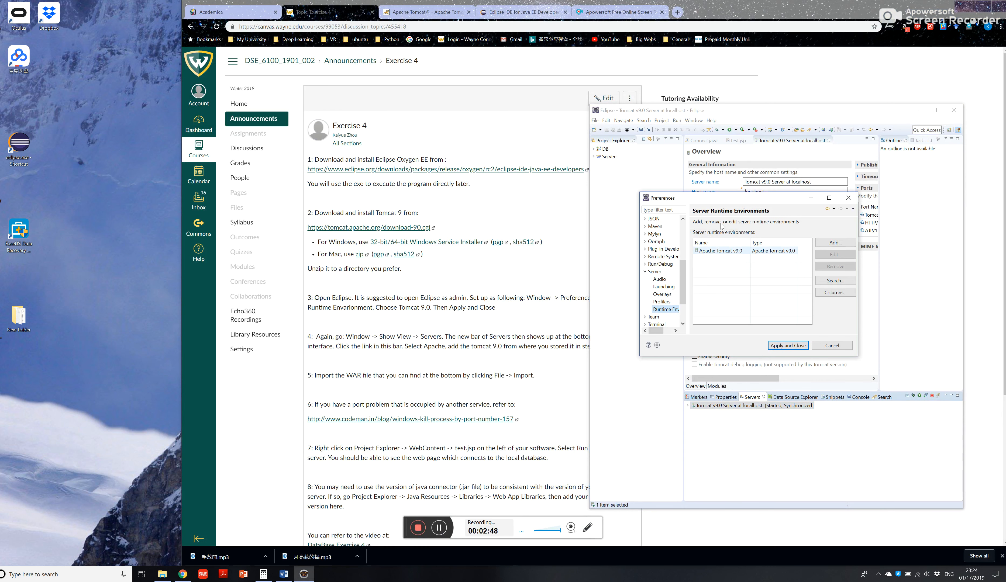
{"action": "left_click", "coordinate": [725, 253]}
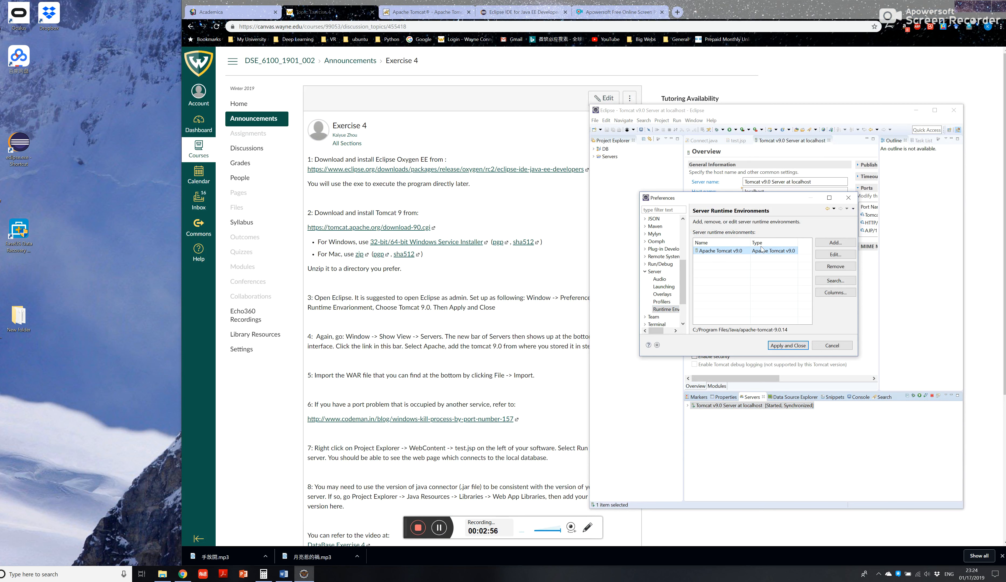
Step: Start adding an Apache Tomcat v9.0 server runtime environment, and cancel both the wizard and the preferences
{"action": "left_click", "coordinate": [833, 244]}
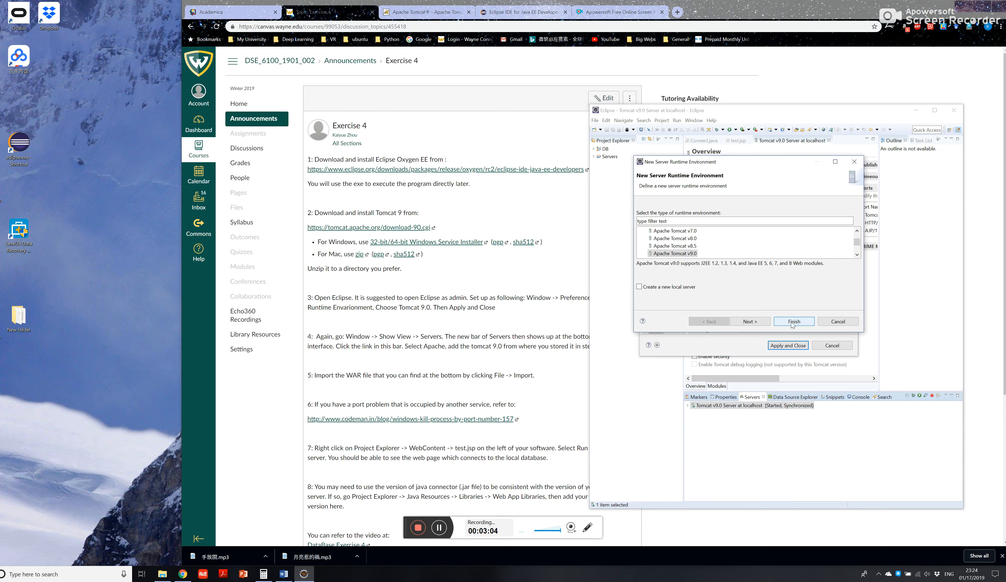
{"action": "left_click", "coordinate": [824, 324]}
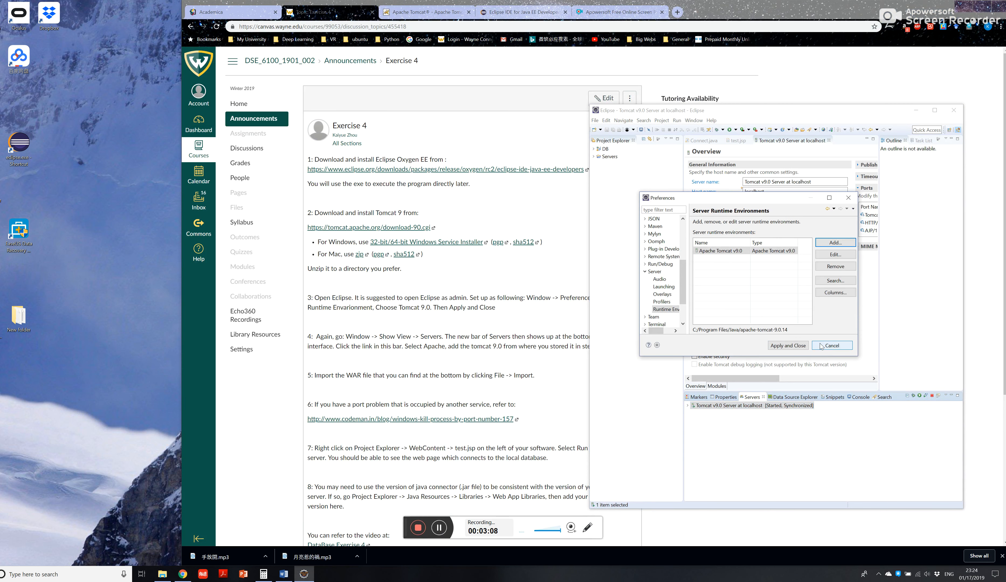
{"action": "left_click", "coordinate": [830, 345]}
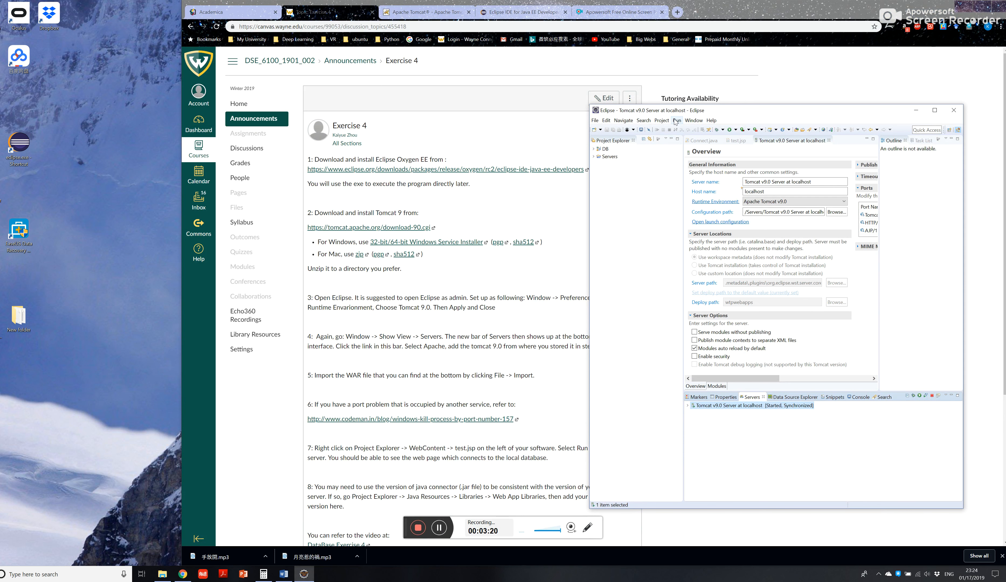
Step: Look up the Servers view among the views Eclipse can show, and dismiss the list without choosing one
{"action": "left_click", "coordinate": [693, 121]}
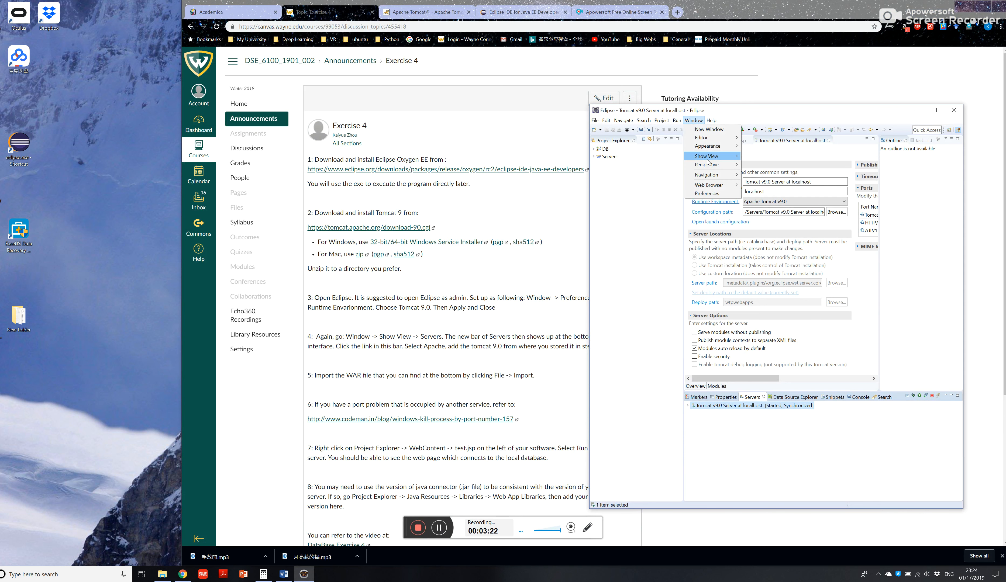
{"action": "mouse_move", "coordinate": [708, 160]}
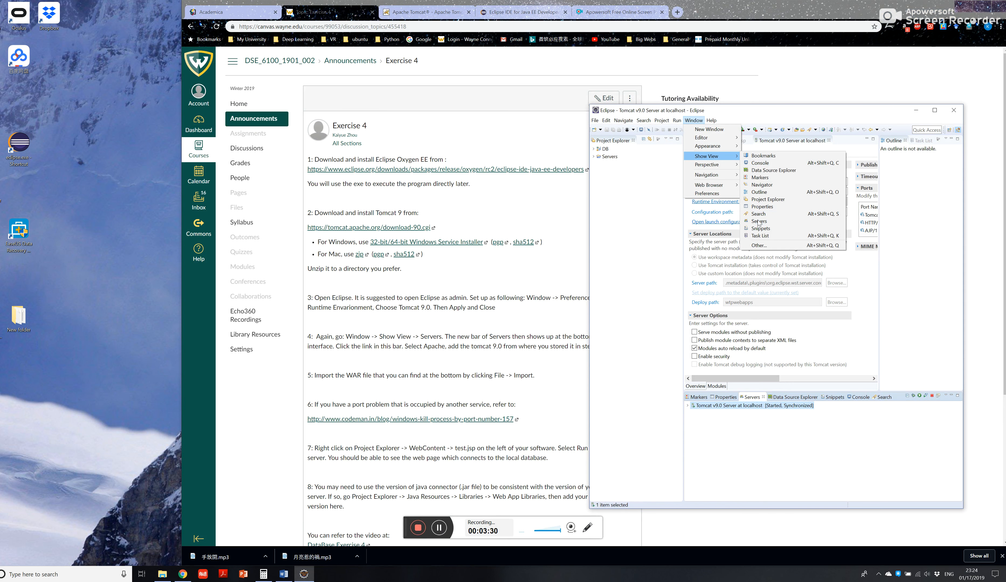
{"action": "left_click", "coordinate": [730, 439]}
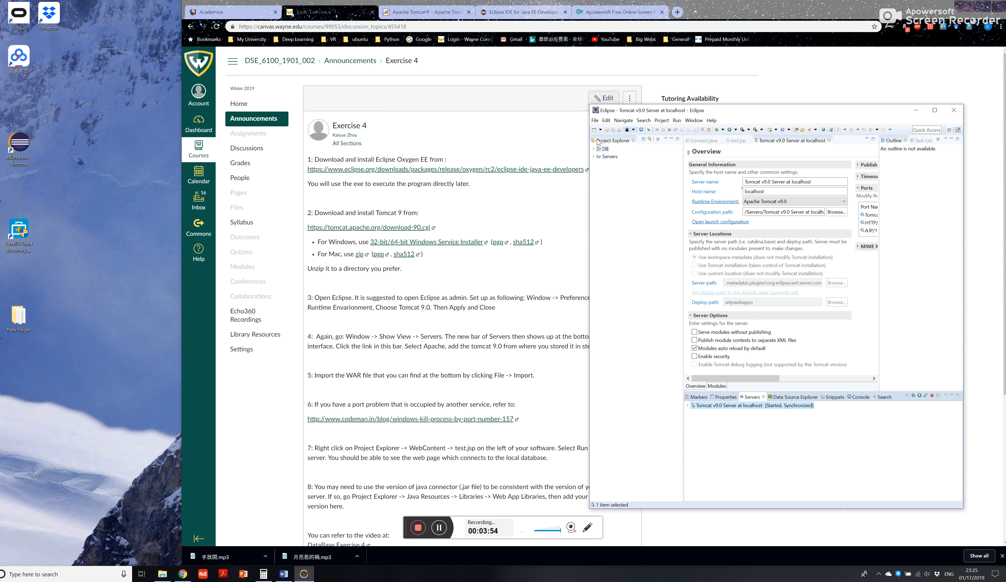
Step: Start a WAR file import, browse to DB.war in the E4 folder, and cancel the import
{"action": "left_click", "coordinate": [595, 120]}
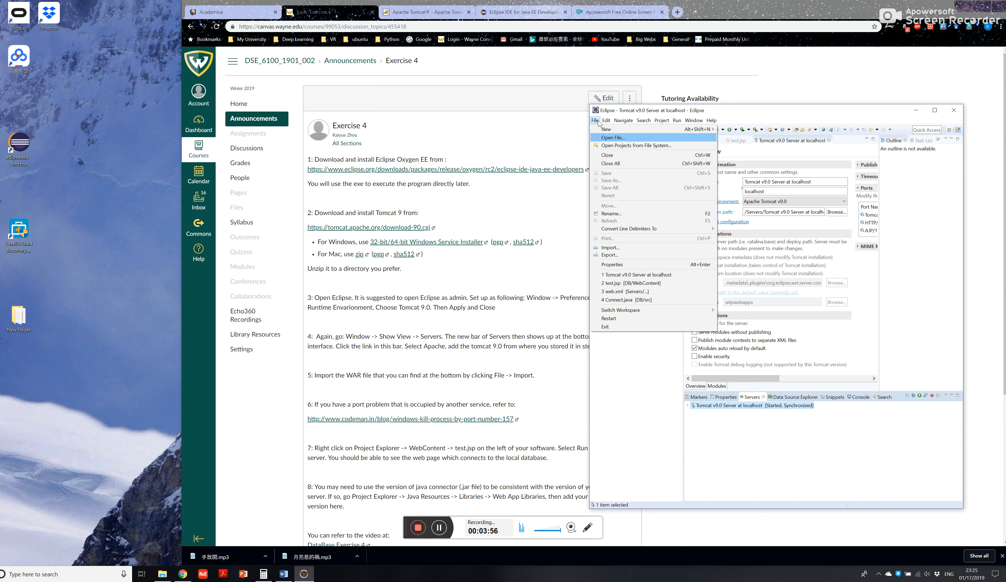
{"action": "left_click", "coordinate": [613, 247]}
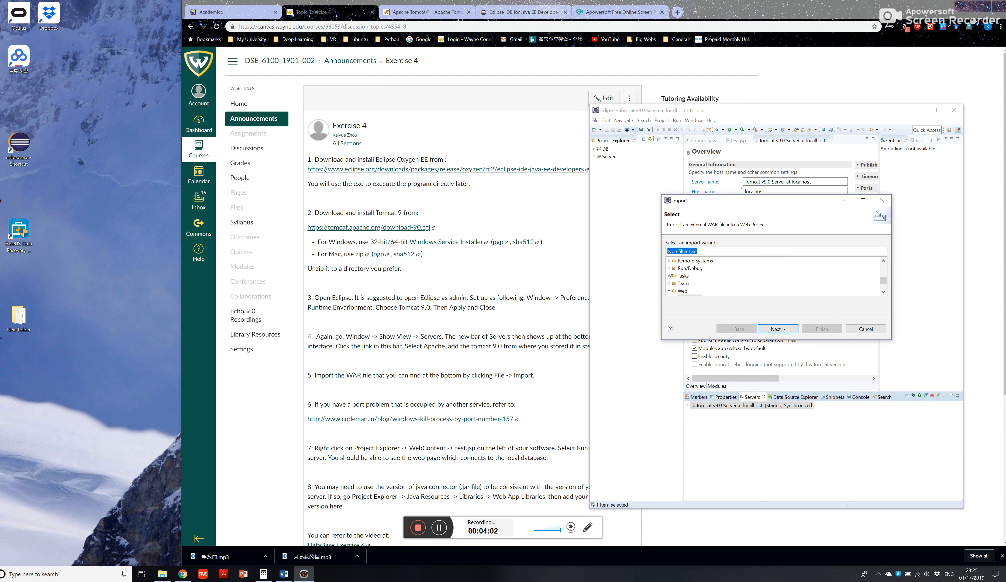
{"action": "left_click", "coordinate": [778, 329]}
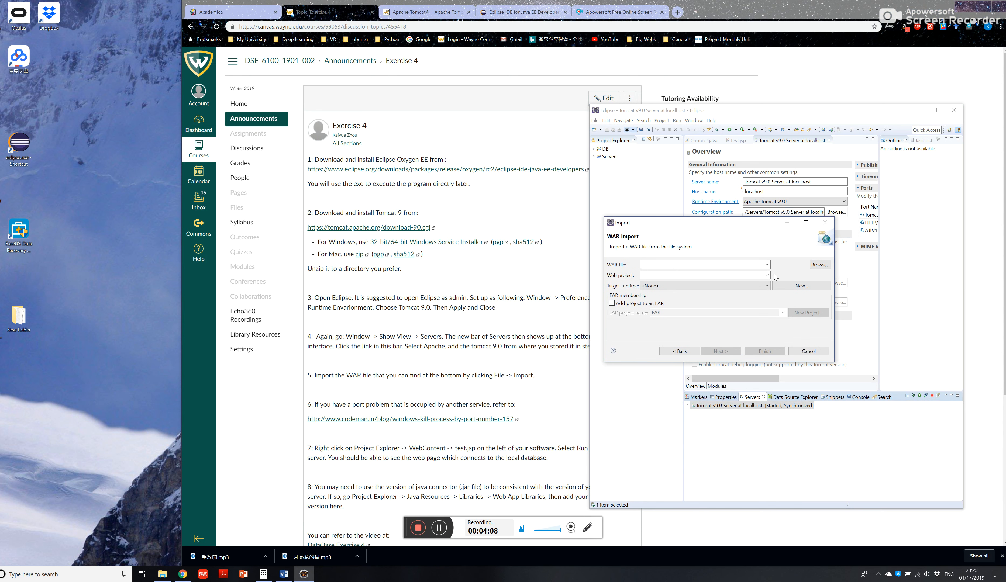
{"action": "left_click", "coordinate": [819, 265]}
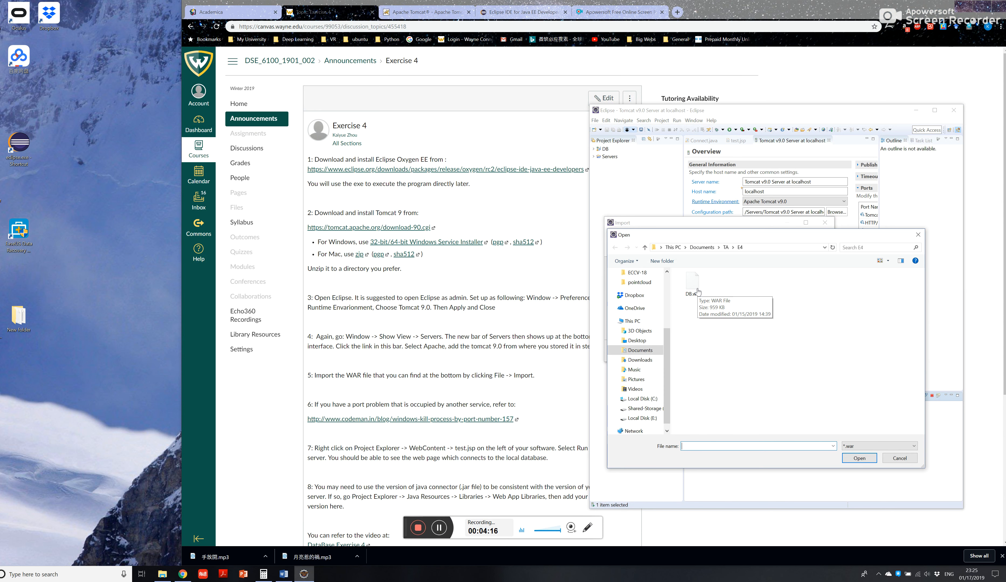
{"action": "left_click", "coordinate": [899, 458]}
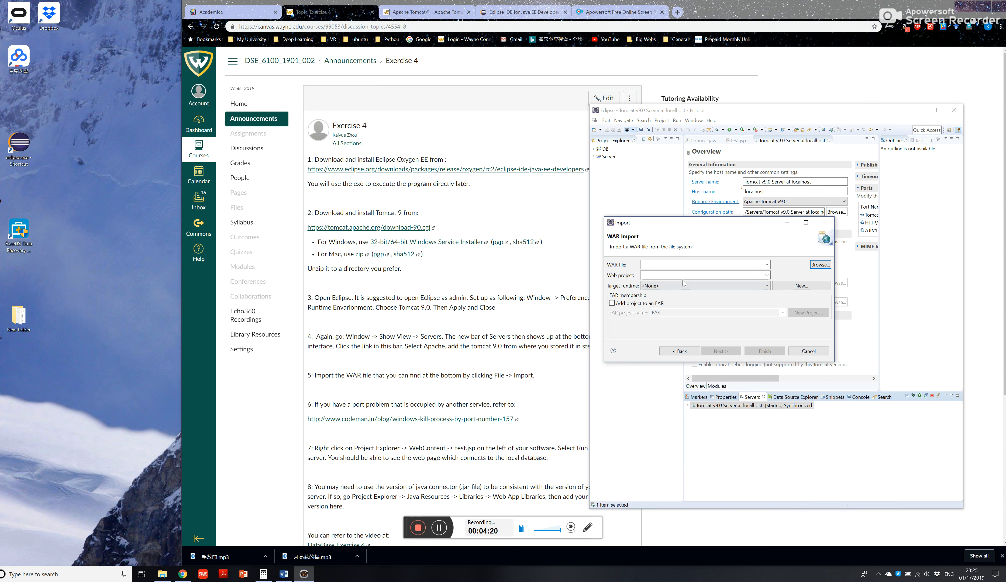
{"action": "left_click", "coordinate": [804, 351]}
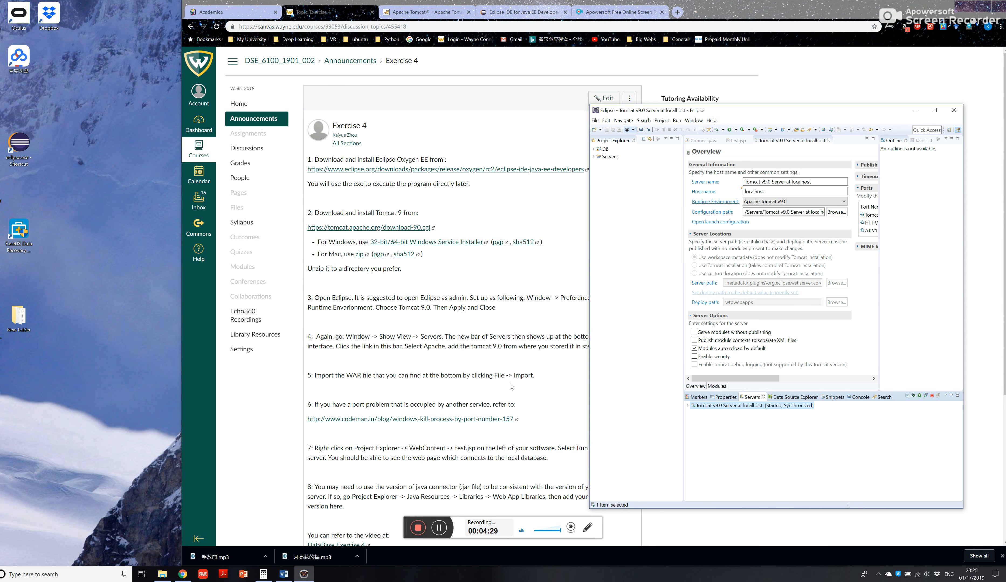
Step: Read the remaining Exercise 4 instructions down to the DataBase Exercise 4 video link
{"action": "scroll", "coordinate": [507, 394], "scroll_direction": "down", "scroll_amount": 2}
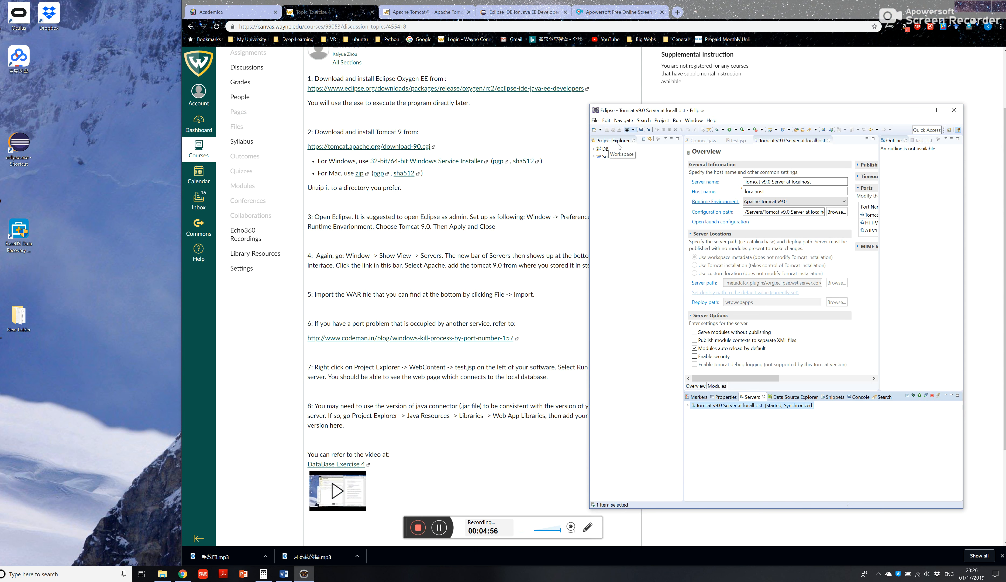
Step: Run test.jsp from the DB project's WebContent folder on the existing Tomcat v9.0 Server at localhost
{"action": "left_click", "coordinate": [593, 157]}
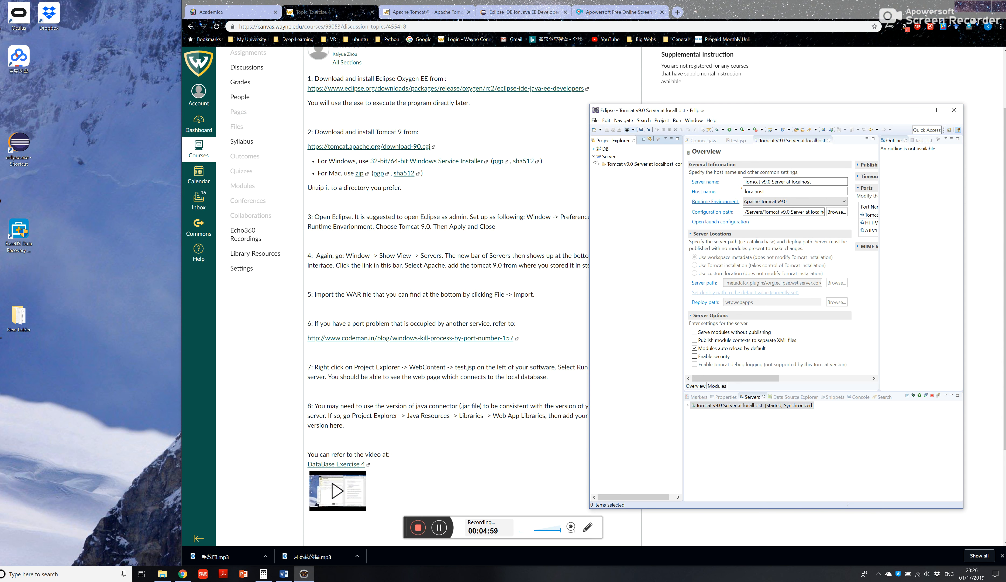
{"action": "left_click", "coordinate": [593, 149]}
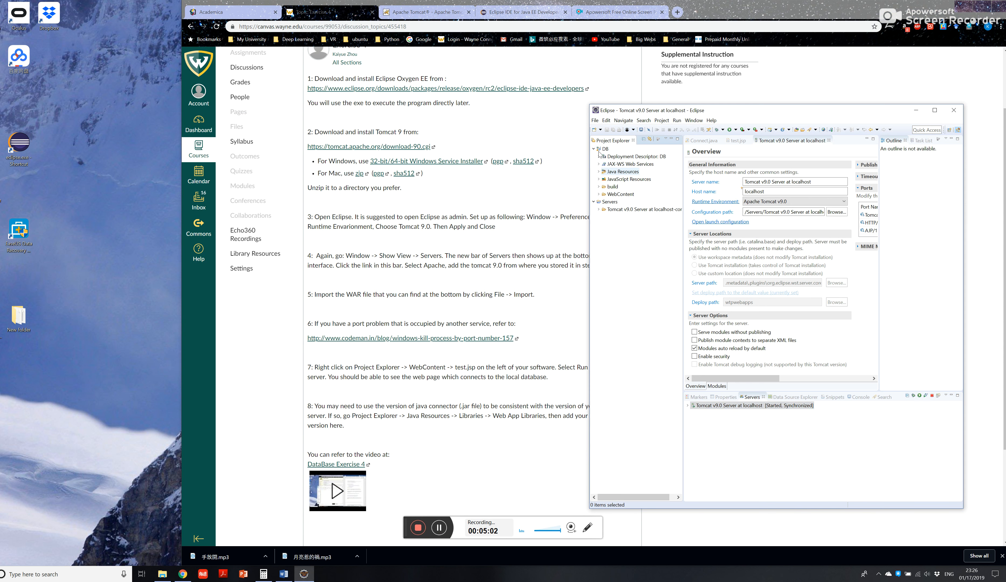
{"action": "double_click", "coordinate": [620, 195]}
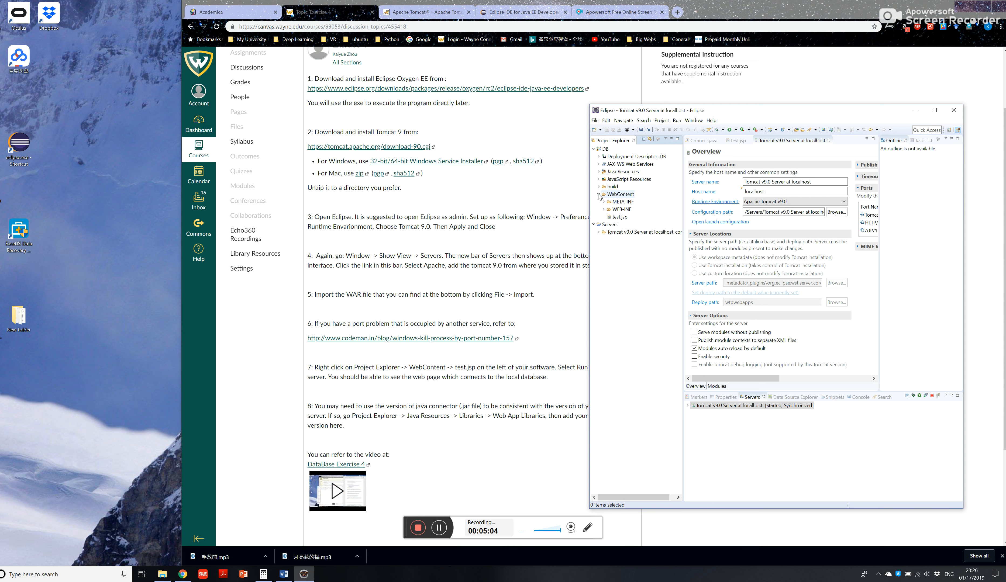
{"action": "left_click", "coordinate": [621, 217]}
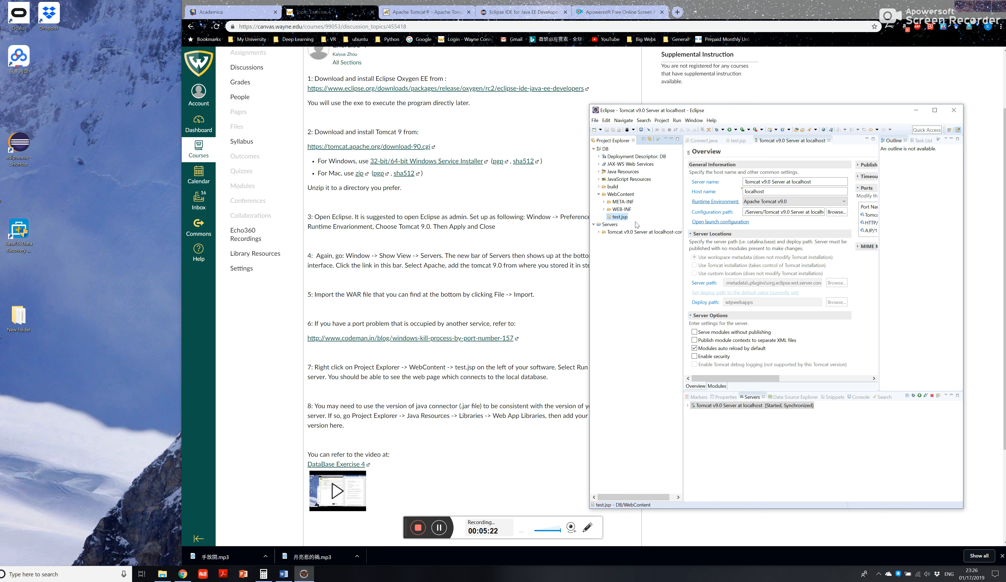
{"action": "right_click", "coordinate": [620, 219]}
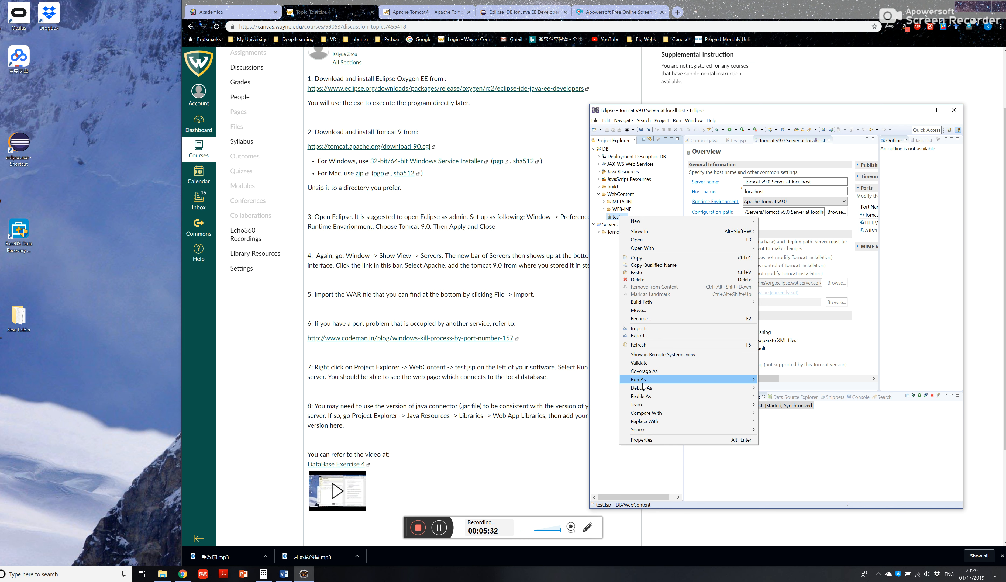
{"action": "mouse_move", "coordinate": [644, 380]}
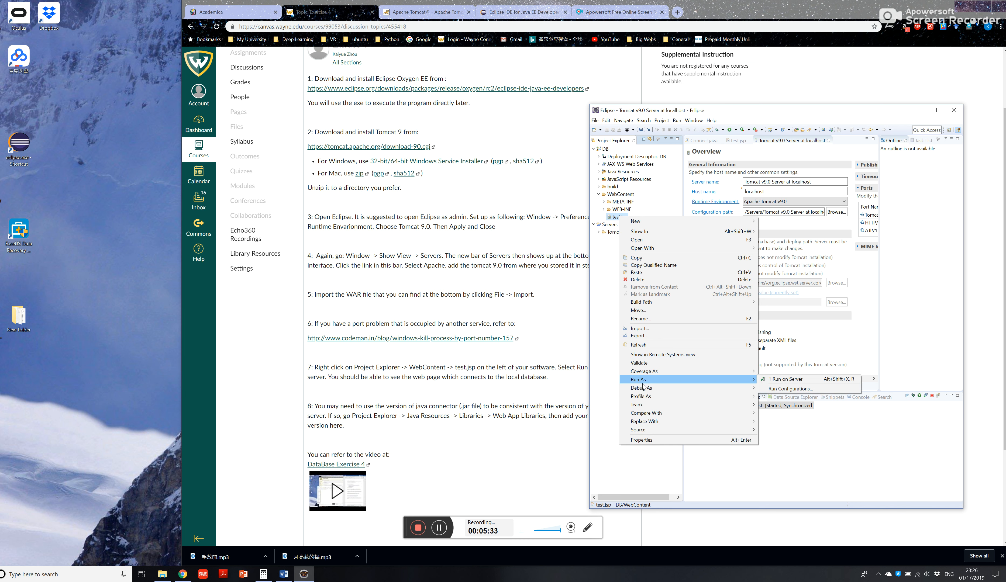
{"action": "left_click", "coordinate": [778, 380]}
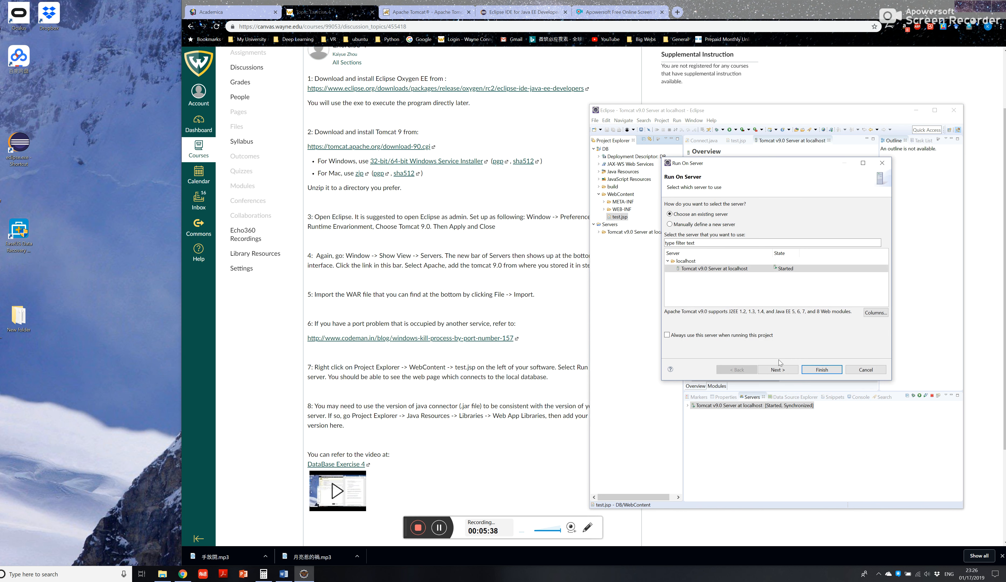
{"action": "left_click", "coordinate": [815, 375]}
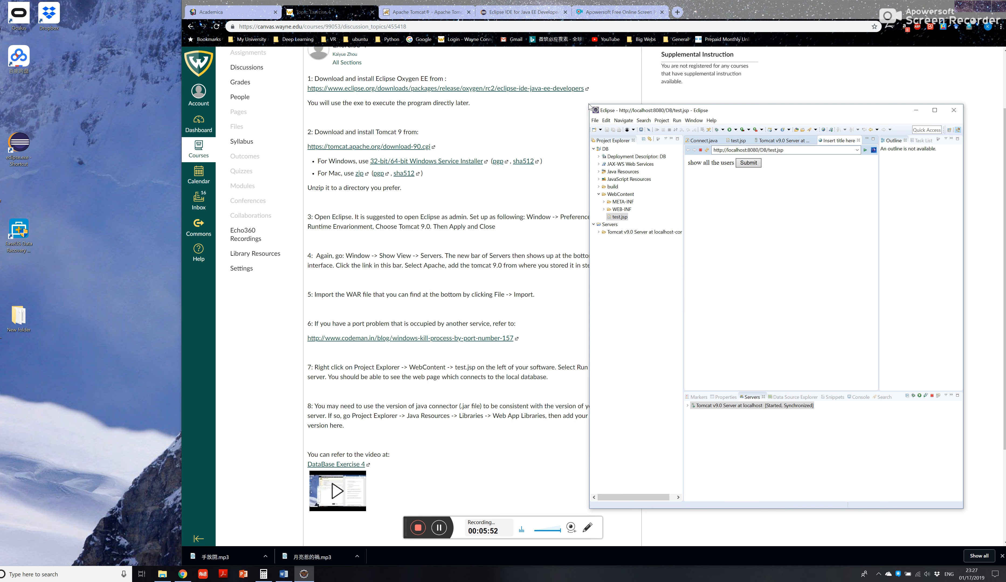
Step: Enlarge the Eclipse window, submit the page's request to show all the users, and look through the returned records
{"action": "left_click_drag", "start_coordinate": [589, 106], "coordinate": [529, 74]}
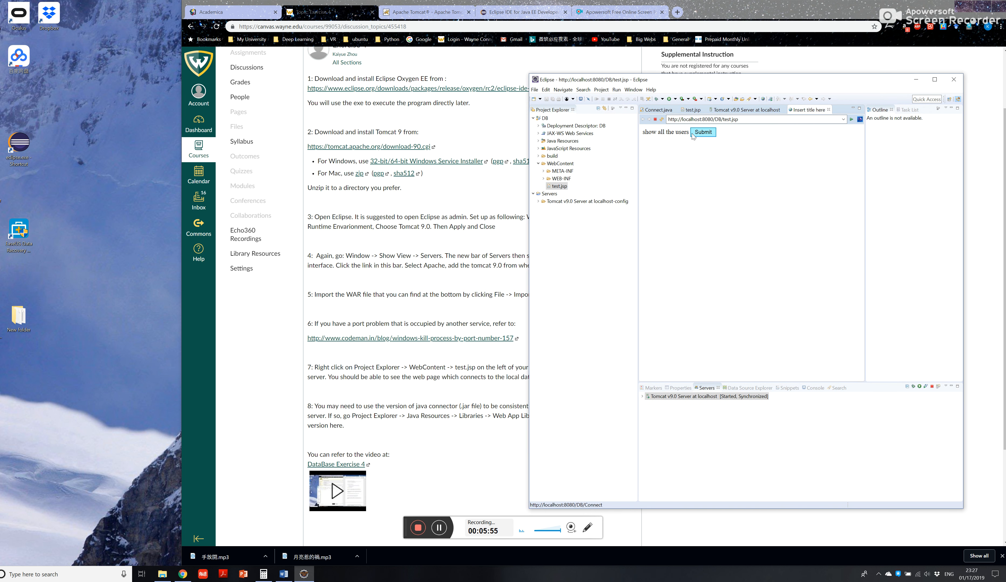
{"action": "left_click", "coordinate": [699, 134]}
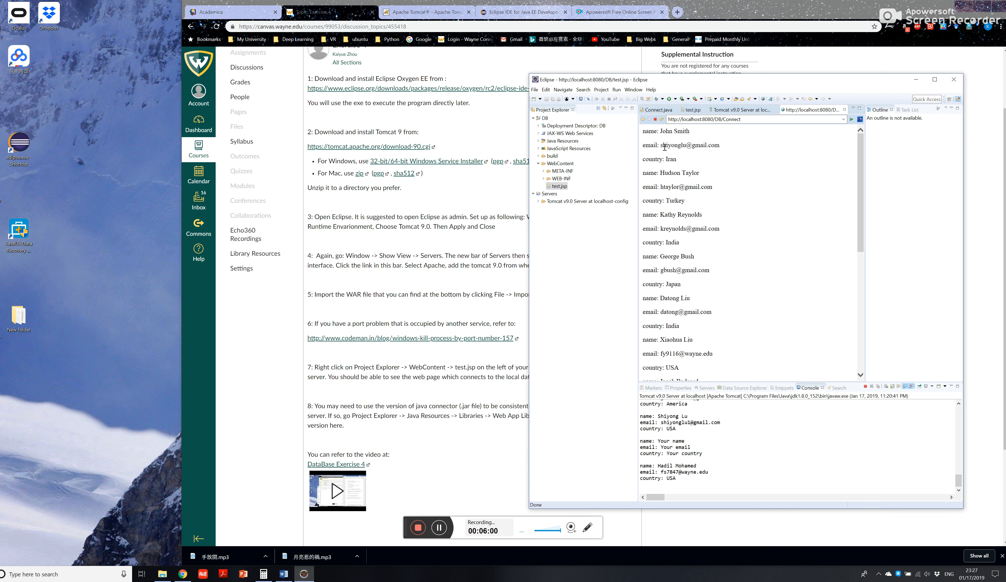
{"action": "left_click_drag", "start_coordinate": [664, 147], "coordinate": [711, 367]}
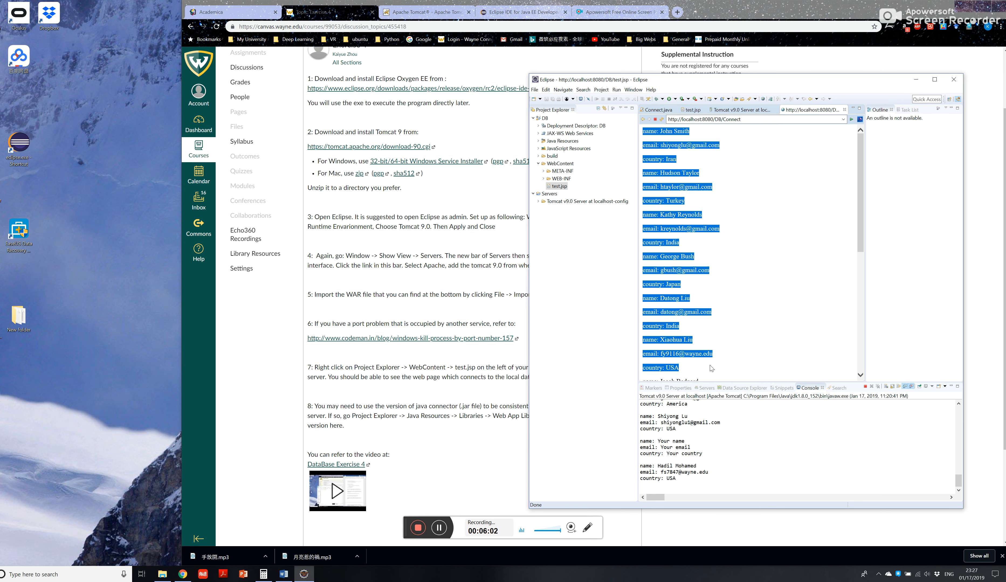
{"action": "scroll", "coordinate": [711, 367], "scroll_direction": "down", "scroll_amount": 3}
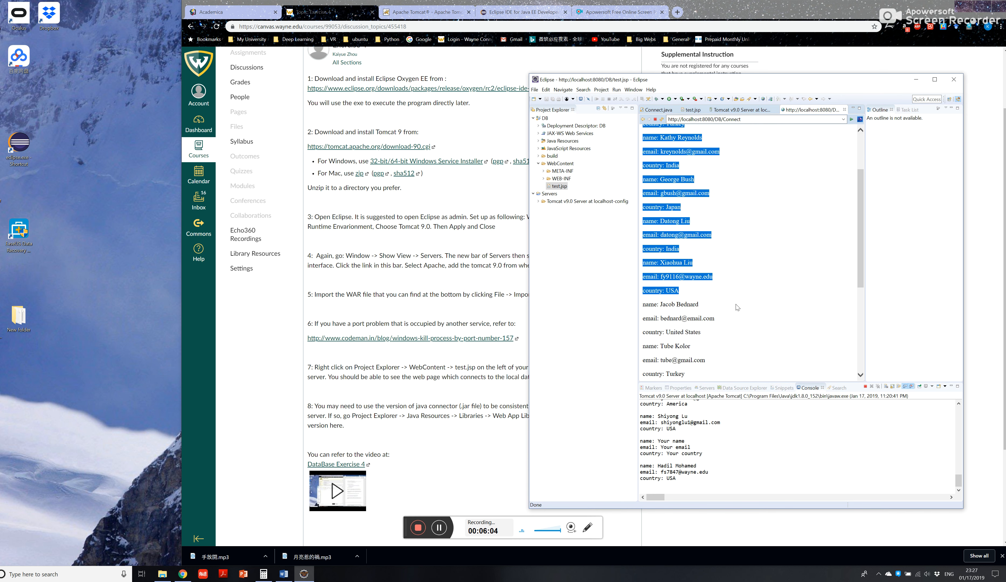
{"action": "scroll", "coordinate": [737, 308], "scroll_direction": "up", "scroll_amount": 3}
{"action": "left_click", "coordinate": [714, 278]}
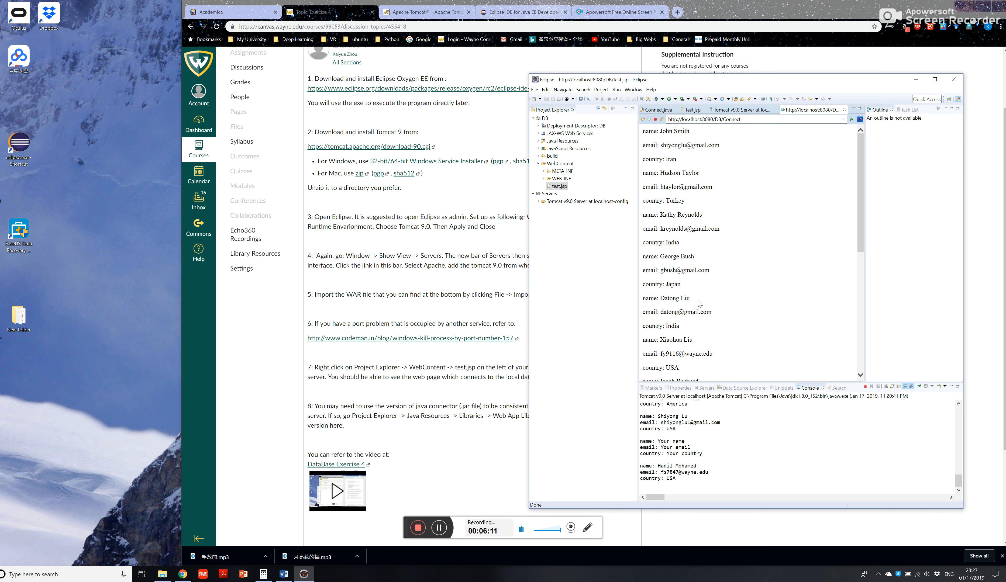
{"action": "left_click", "coordinate": [561, 202]}
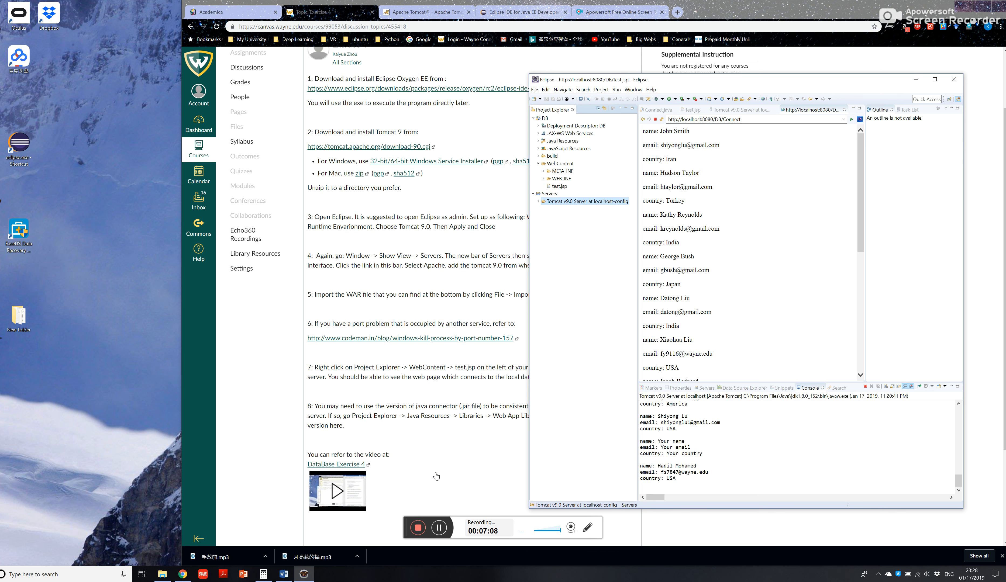
Step: Switch to the Exercise 4 page in the browser and highlight instruction 8's text on matching the Java connector to the MySQL server version
{"action": "left_click", "coordinate": [432, 428]}
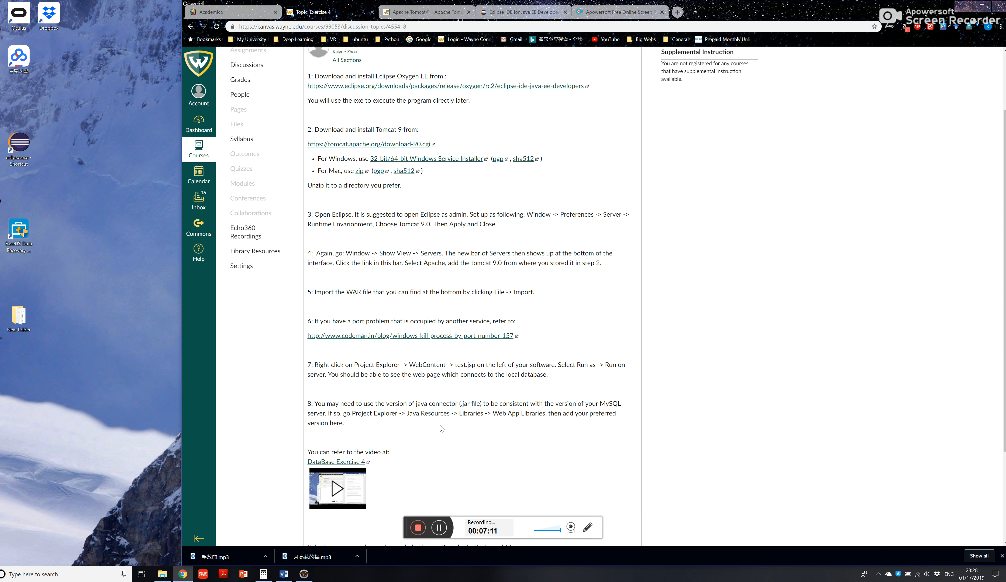
{"action": "scroll", "coordinate": [440, 428], "scroll_direction": "down", "scroll_amount": 1}
{"action": "scroll", "coordinate": [440, 428], "scroll_direction": "down", "scroll_amount": 3}
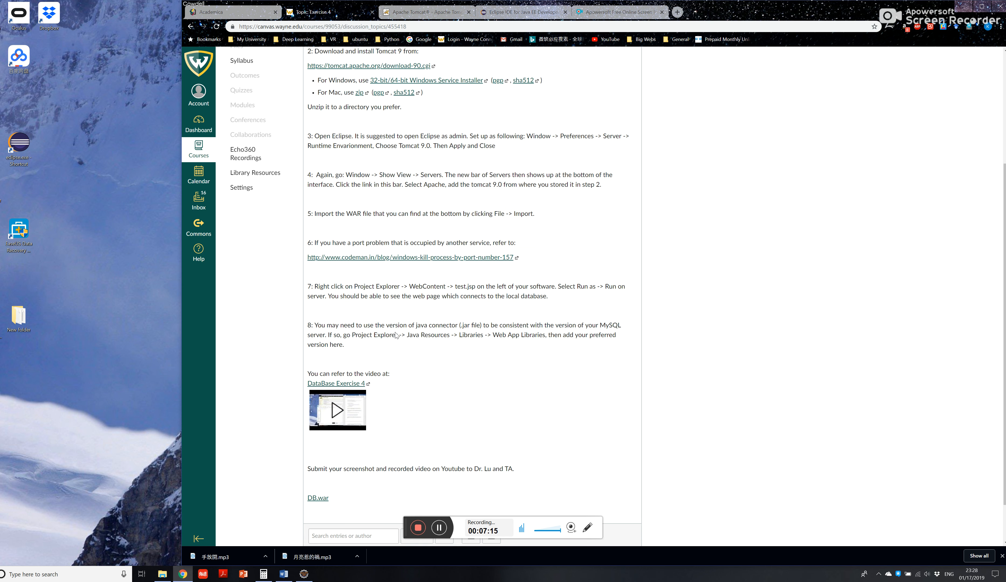
{"action": "double_click", "coordinate": [420, 325]}
{"action": "left_click", "coordinate": [459, 333], "text": "shift"}
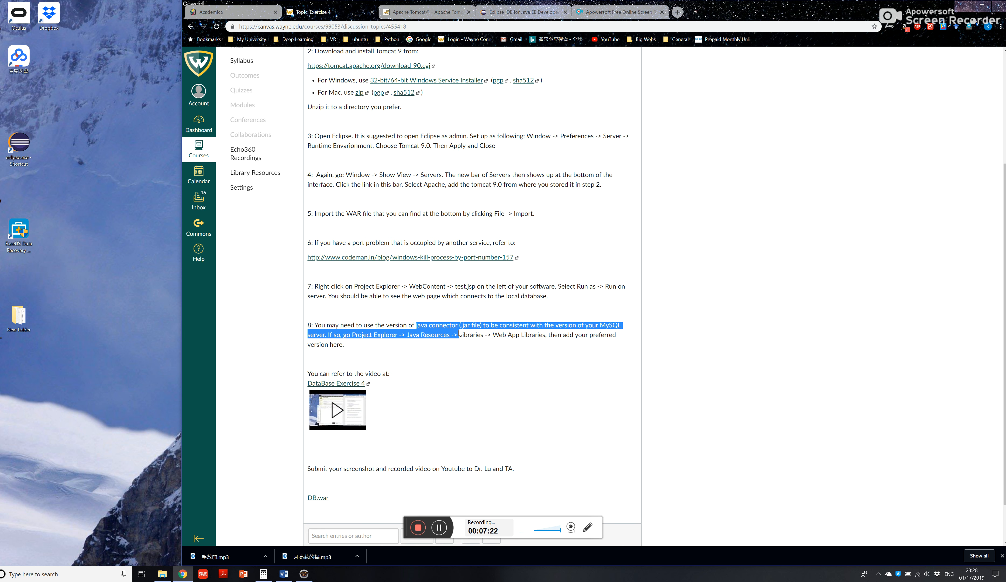
Step: Switch to Eclipse and select mysql-connector-java-5.1.25-bin.jar in the DB project's Web App Libraries under Java Resources
{"action": "key", "text": "alt+Tab"}
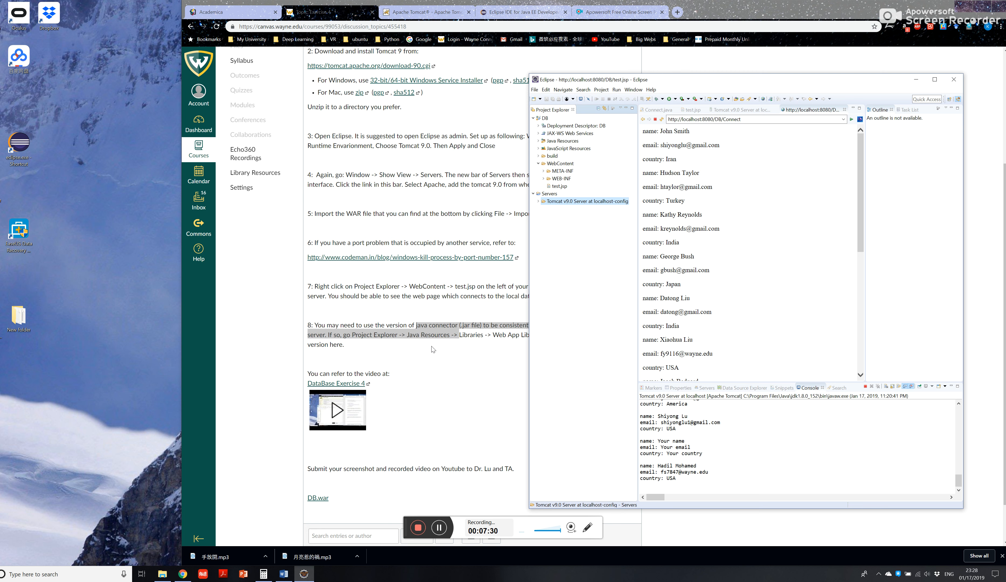
{"action": "left_click", "coordinate": [538, 141]}
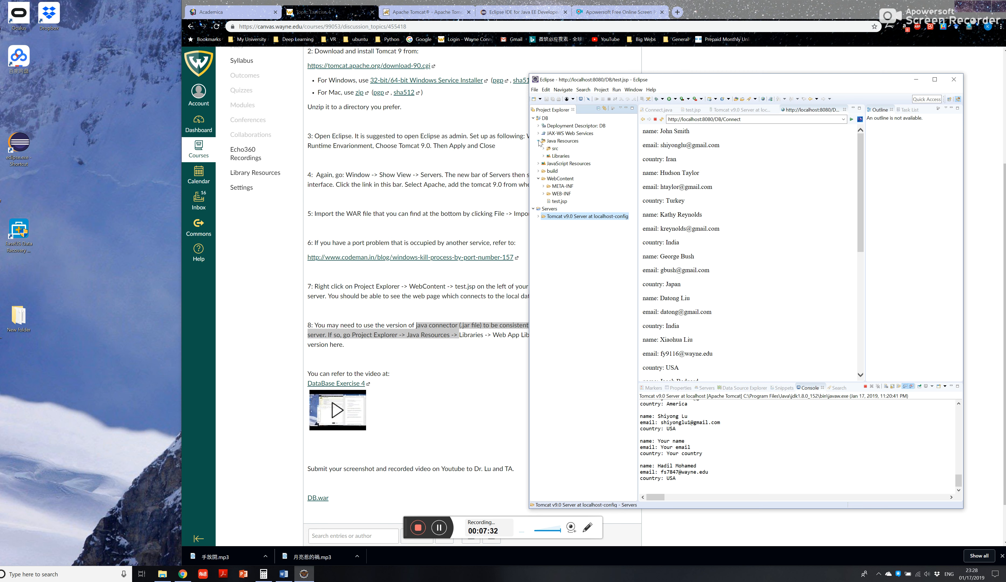
{"action": "left_click", "coordinate": [543, 157]}
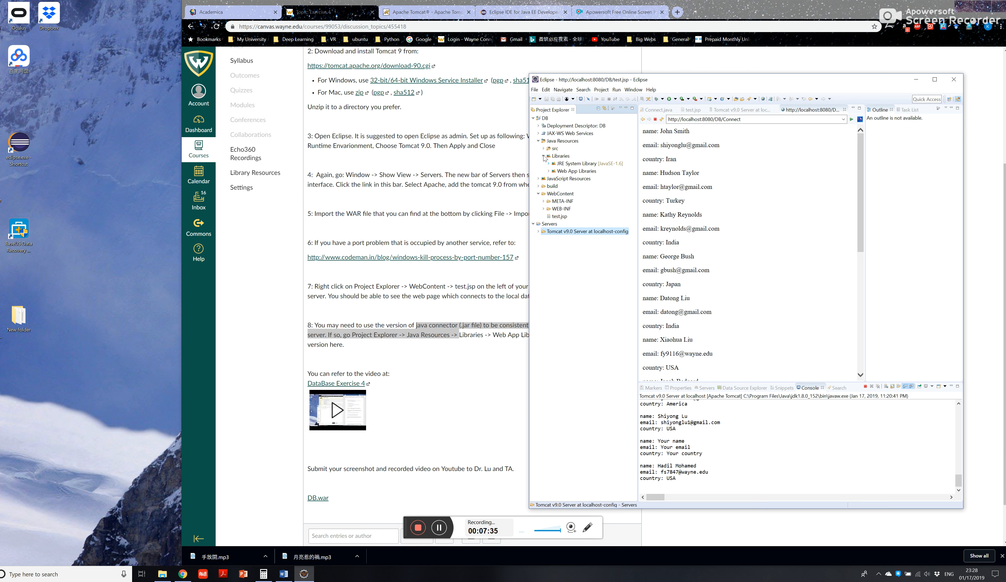
{"action": "left_click", "coordinate": [550, 171]}
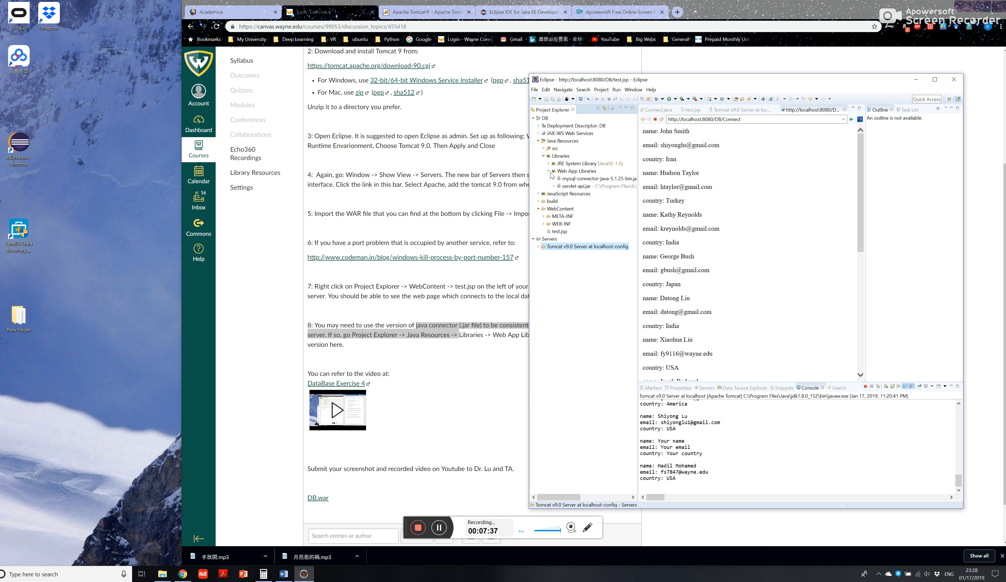
{"action": "left_click", "coordinate": [600, 182]}
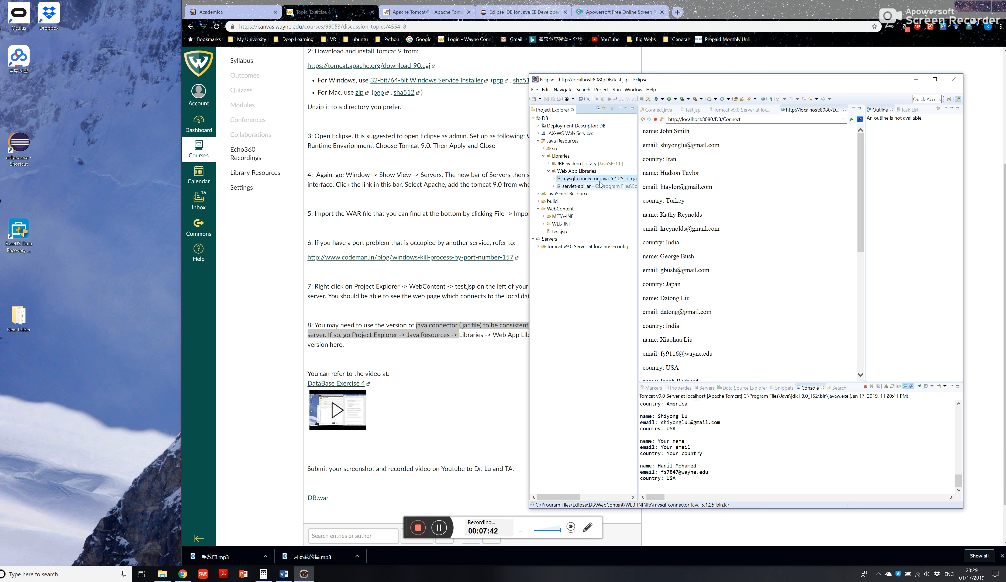